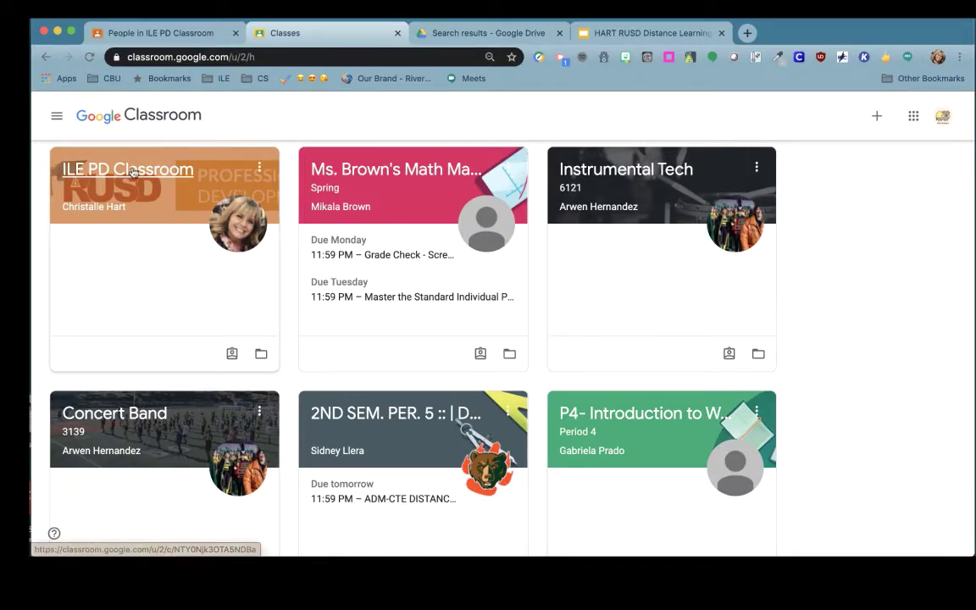
- In ILE PD Classroom's Classwork, open Kami Math Student Example and preview its attached worksheet PDF
click(132, 169)
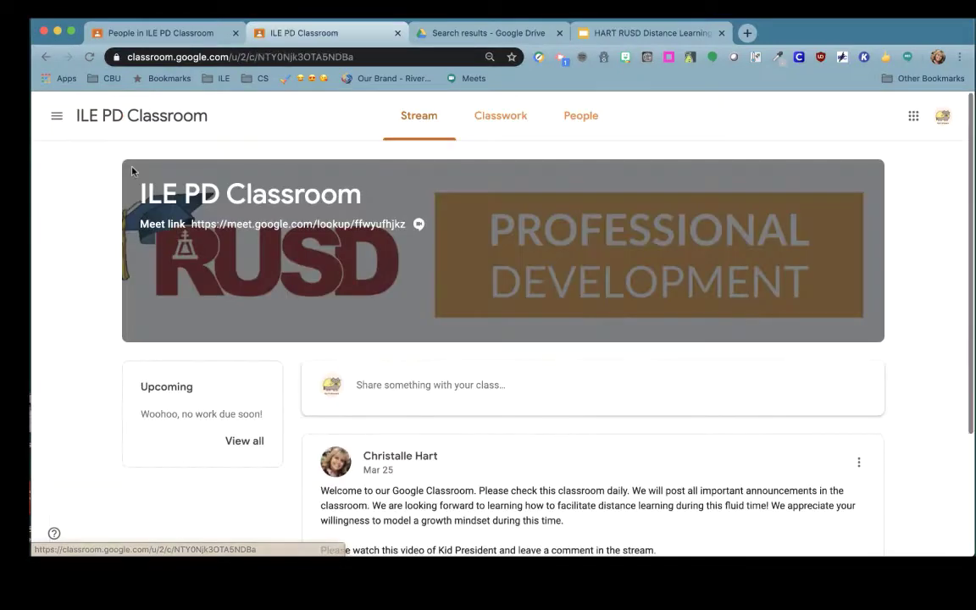
click(518, 118)
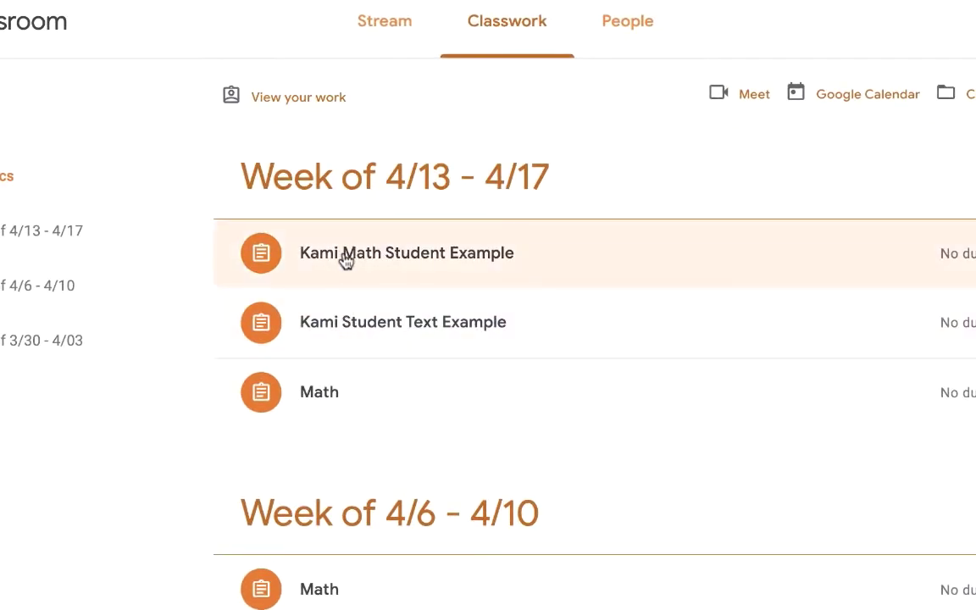
click(345, 260)
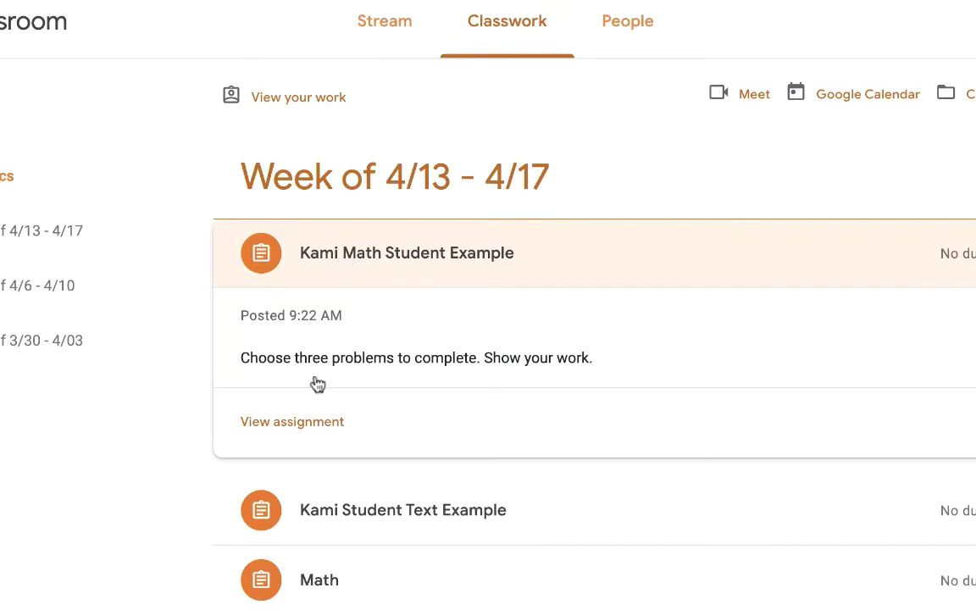
click(292, 428)
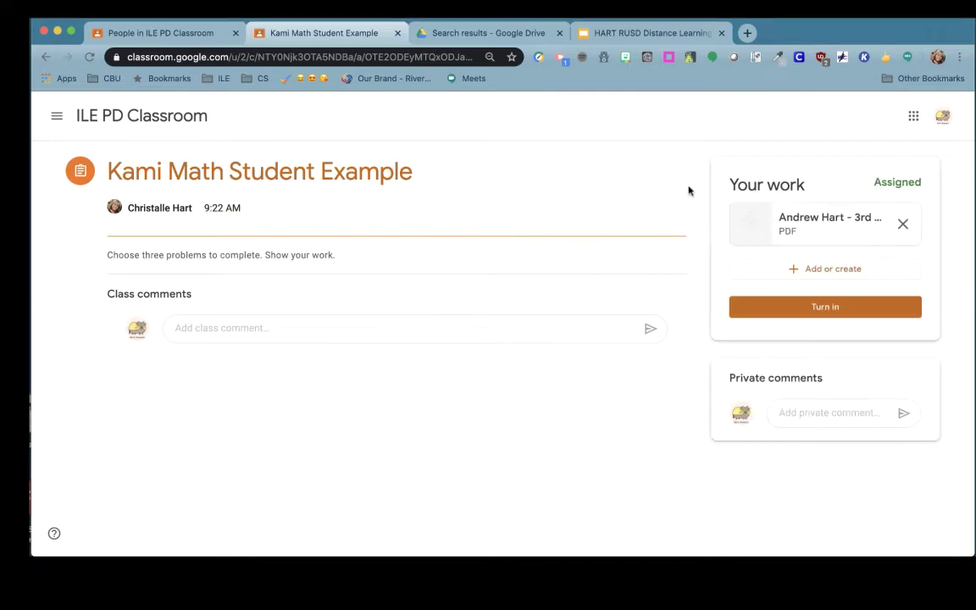
click(815, 221)
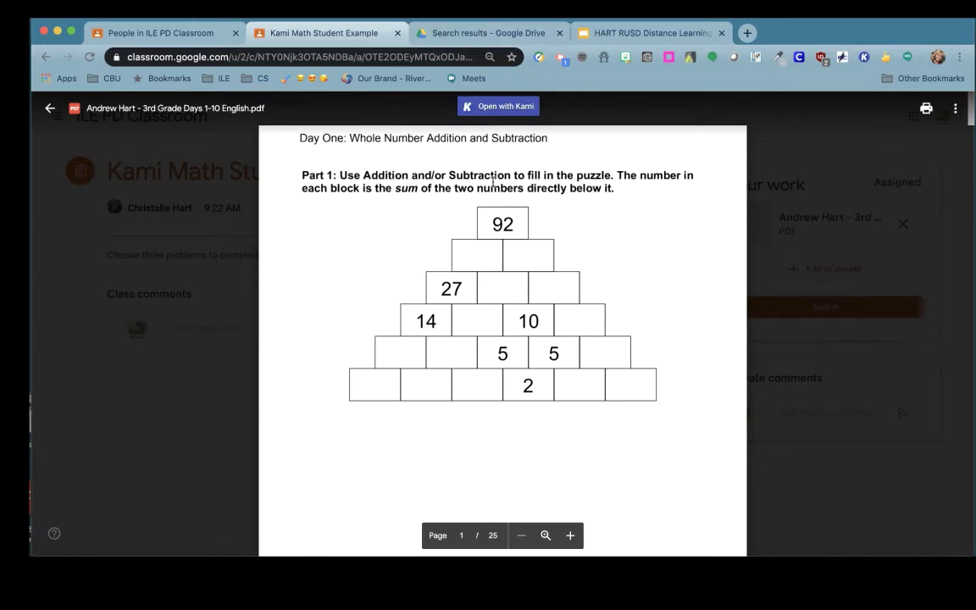
- Open the worksheet with Kami, authorizing Google Drive access with the student's account
click(485, 107)
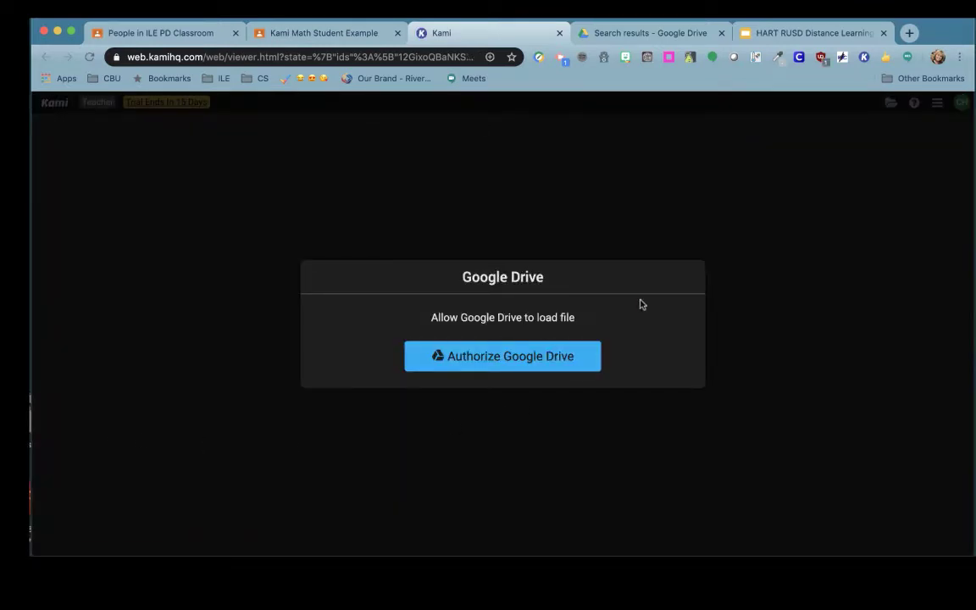
click(548, 362)
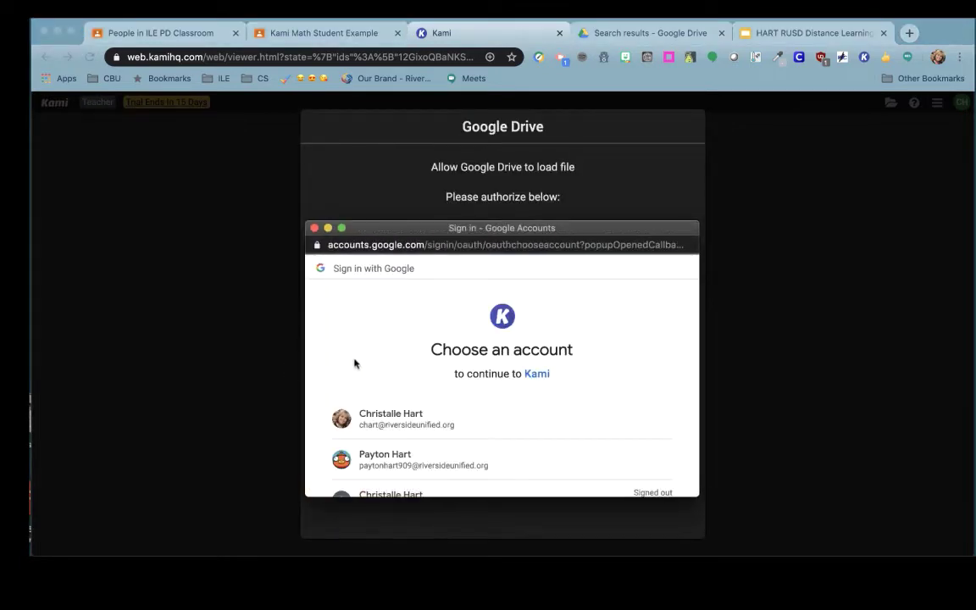
scroll(354, 366, down, 5)
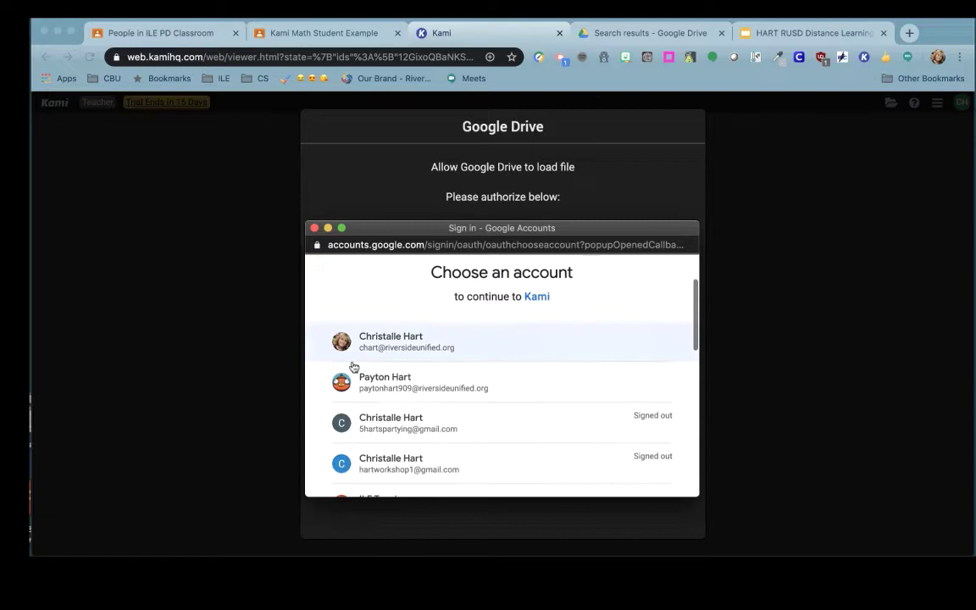
click(367, 364)
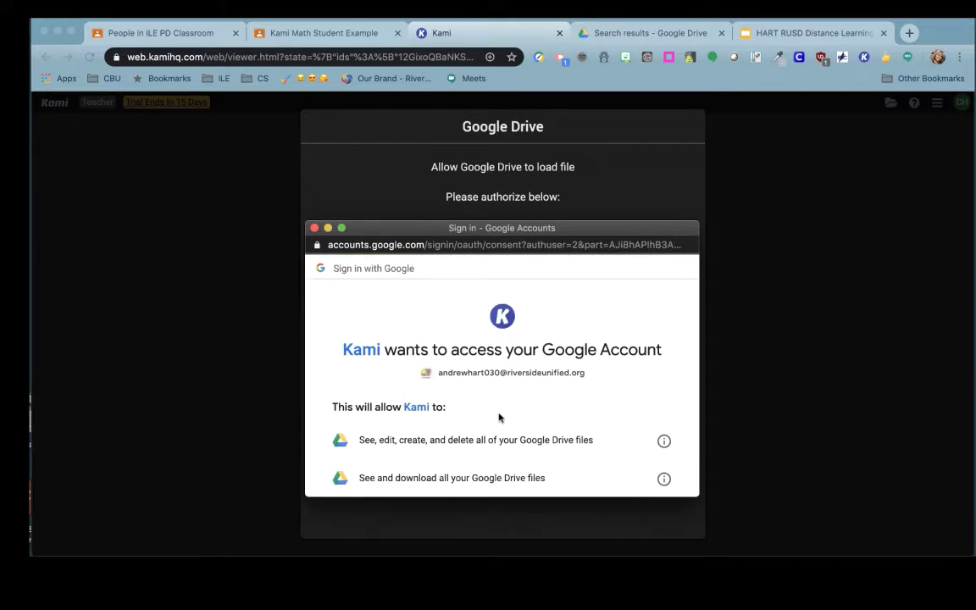
scroll(499, 415, down, 6)
scroll(499, 415, down, 3)
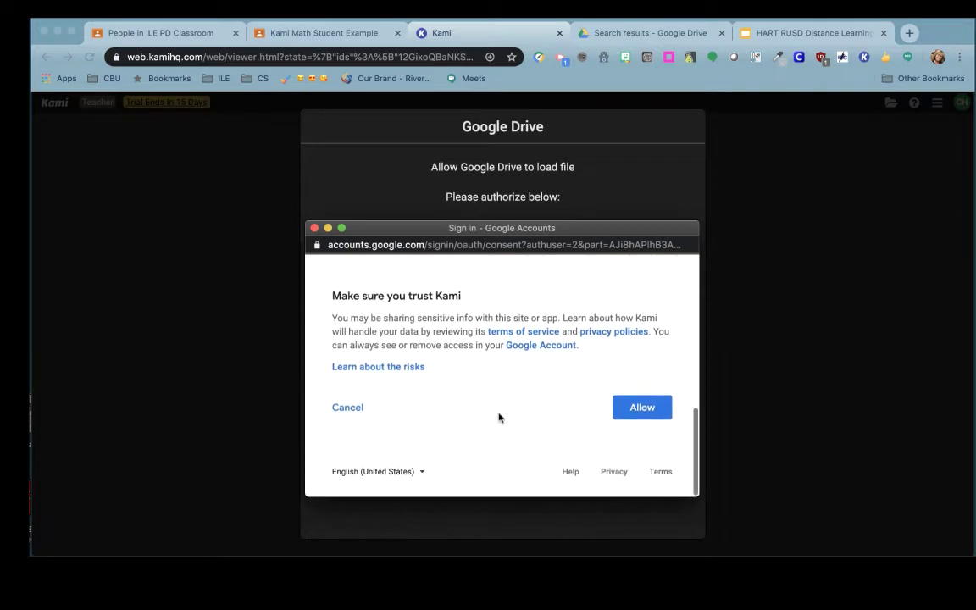
click(644, 407)
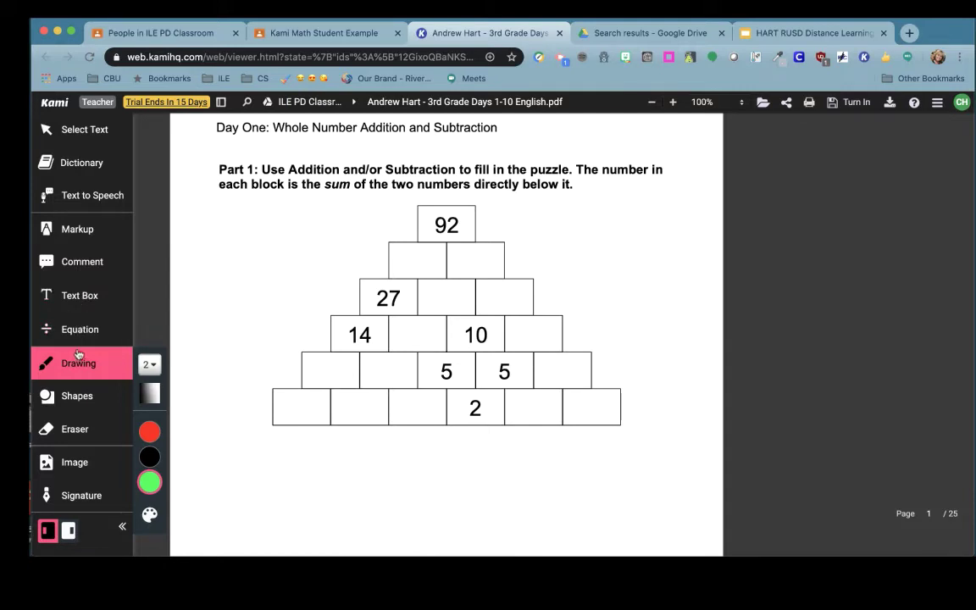
- Move to page 2's 434 + 218 word-problem box
click(76, 328)
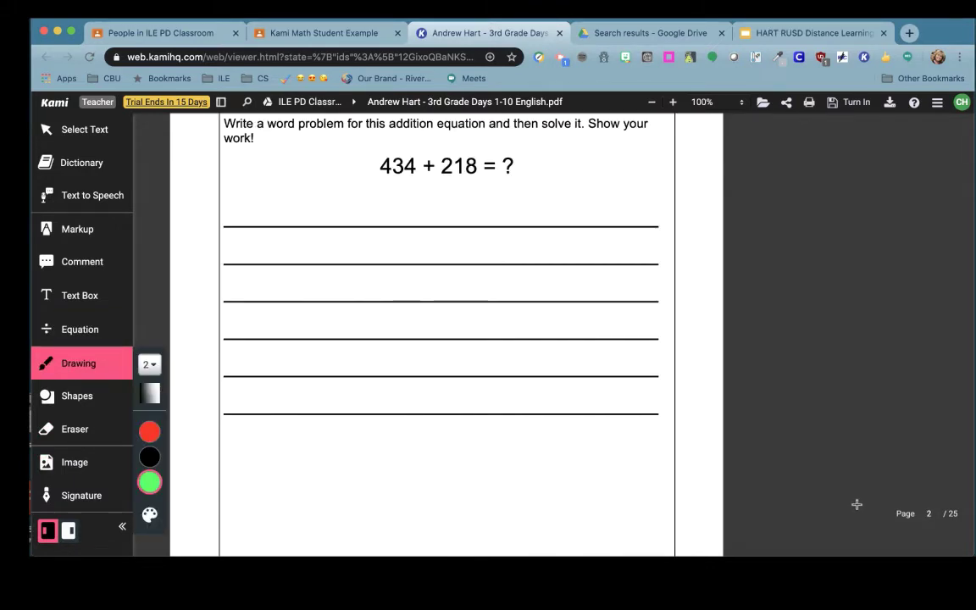
- Type a larger red word problem about Andy's $434 savings and $218 Christmas money
click(80, 294)
click(253, 212)
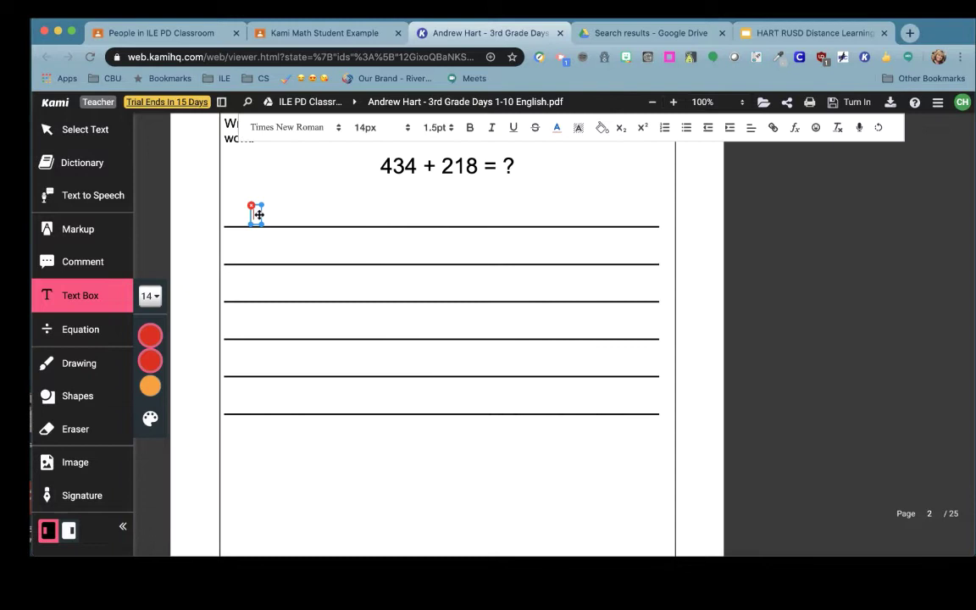
text(Andy saved $434 on one year.  For Christmas he recieved $218. How much money does Andy have now?)
key(ctrl+a)
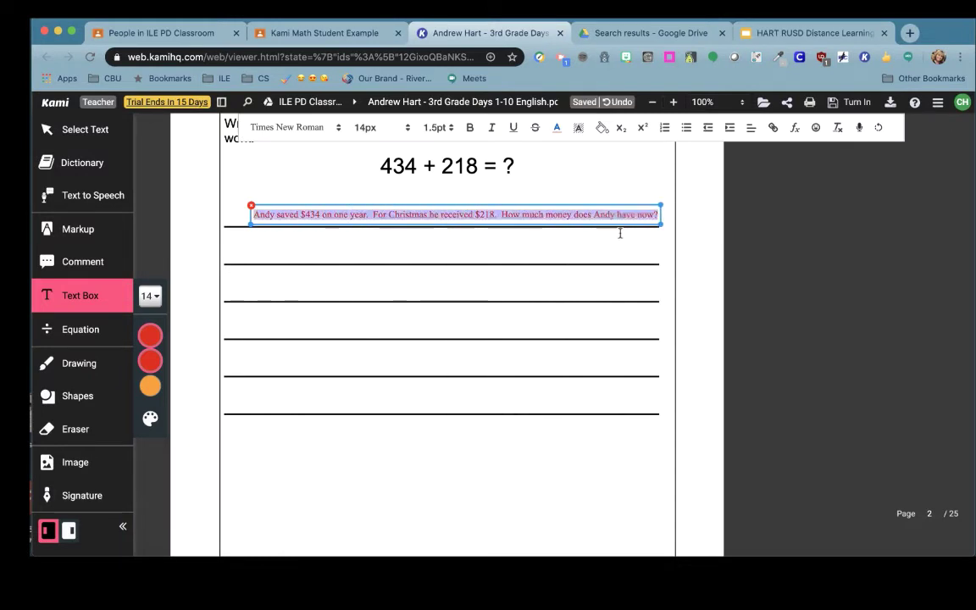
click(78, 362)
- Handwrite 434 + 218 and the total 652 in green below the lines
click(150, 482)
drag(310, 402, 419, 481)
drag(321, 500, 420, 529)
- Add the blue answer sentence 'Andy now has $652.00' on the third answer line
click(79, 295)
click(235, 283)
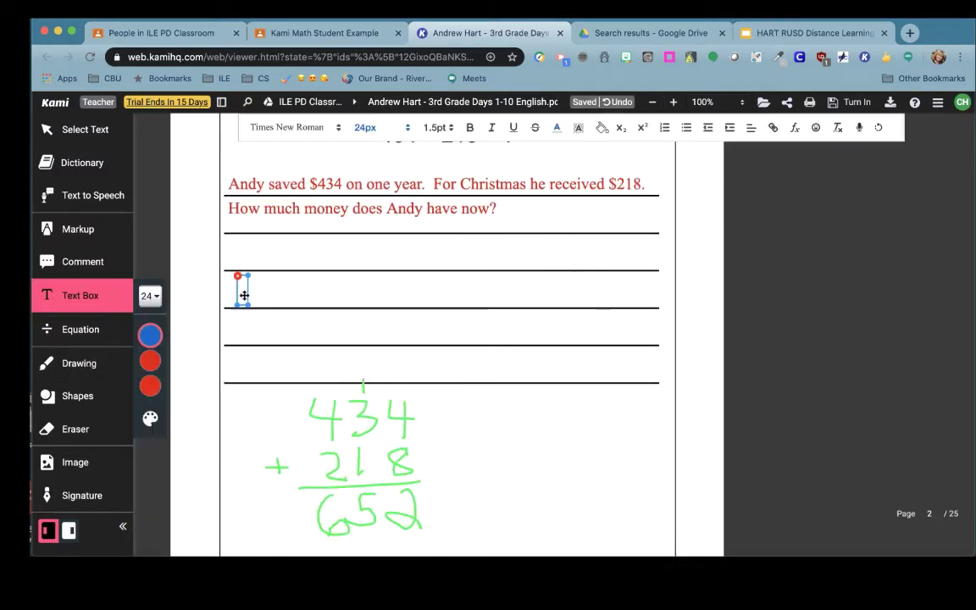
text(Andy now has $652.00)
click(709, 352)
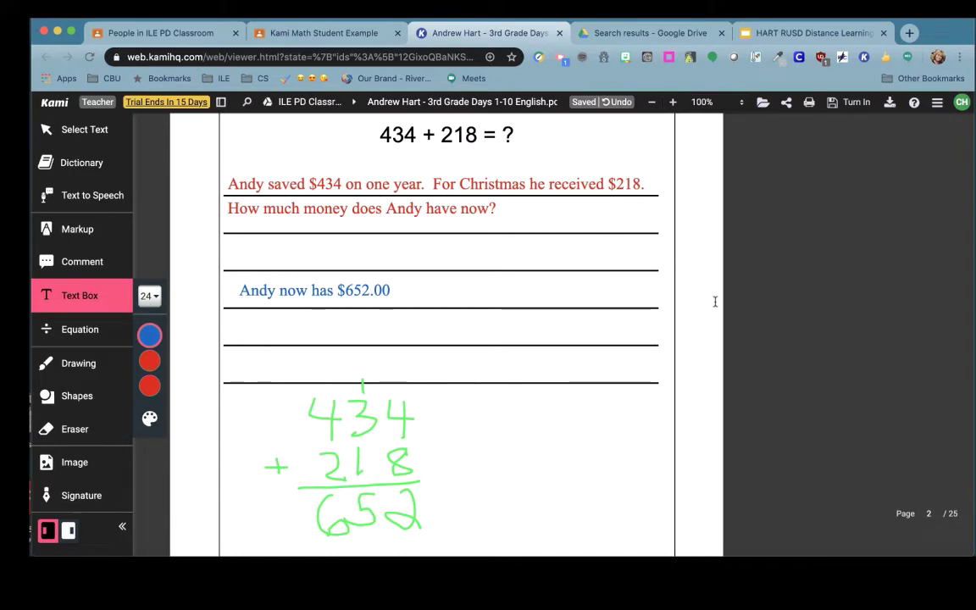
click(402, 217)
click(734, 348)
scroll(762, 423, down, 5)
scroll(773, 426, down, 2)
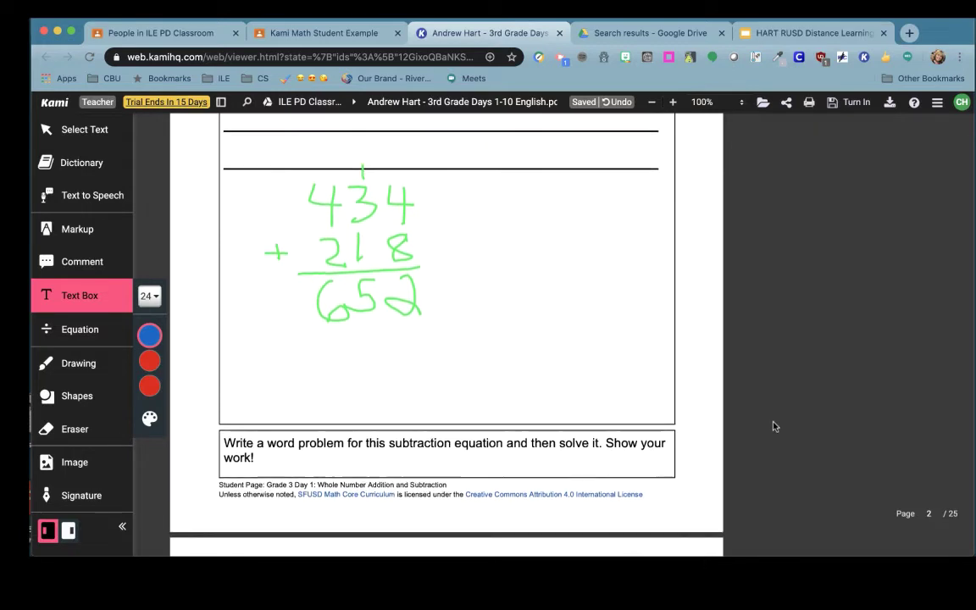
scroll(796, 254, up, 3)
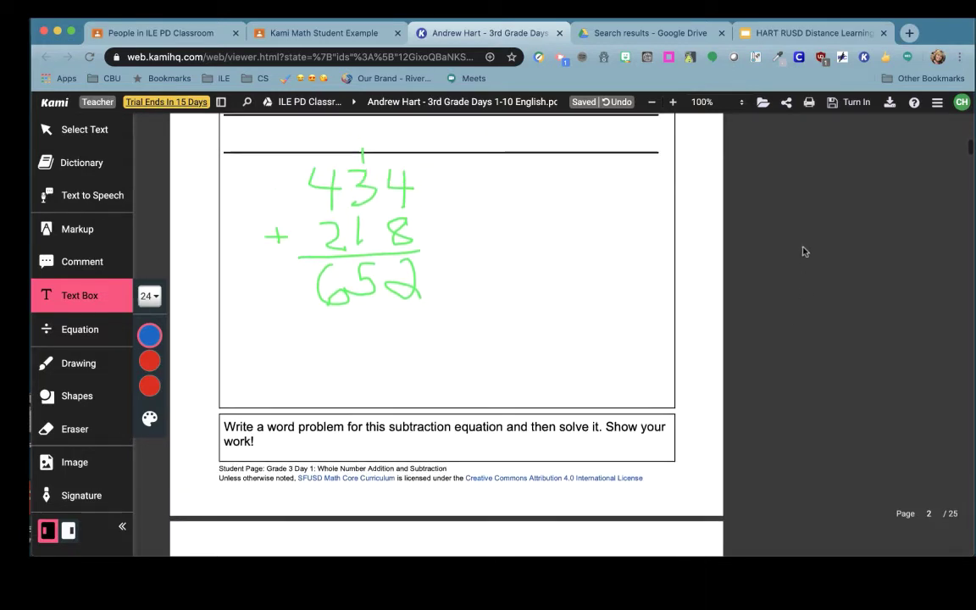
- Turn in the completed math worksheet from Kami and close its tab
click(836, 105)
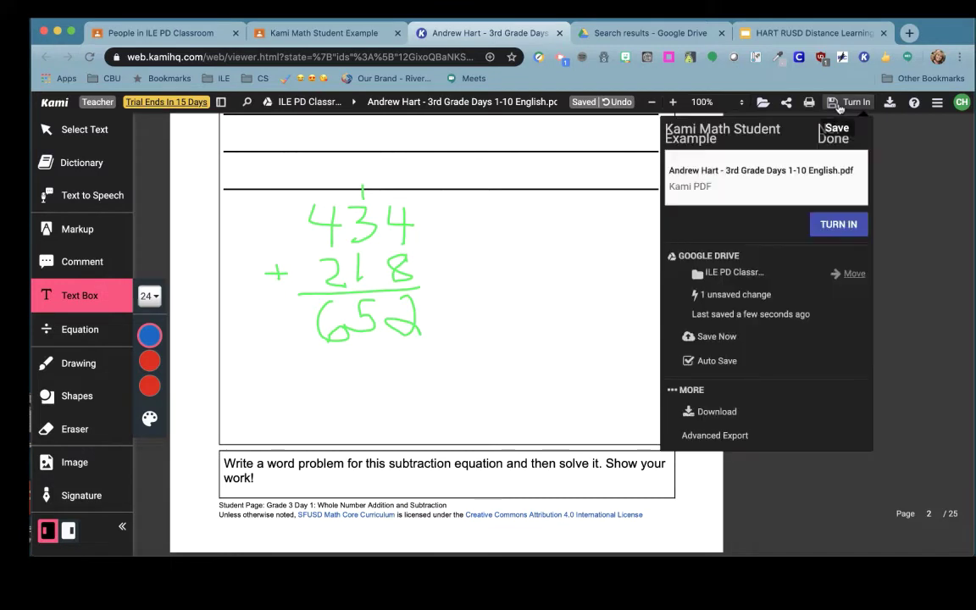
click(839, 224)
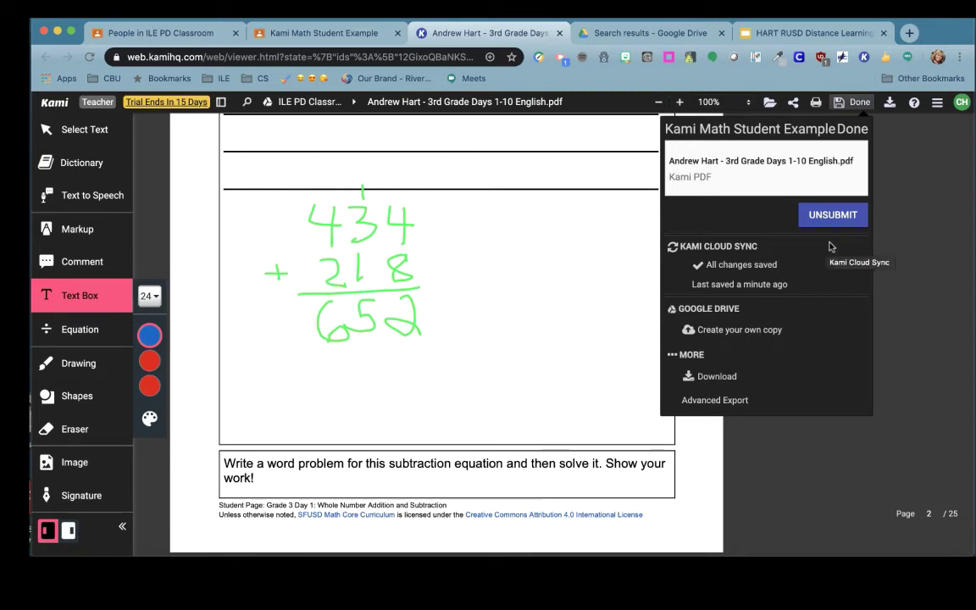
click(560, 33)
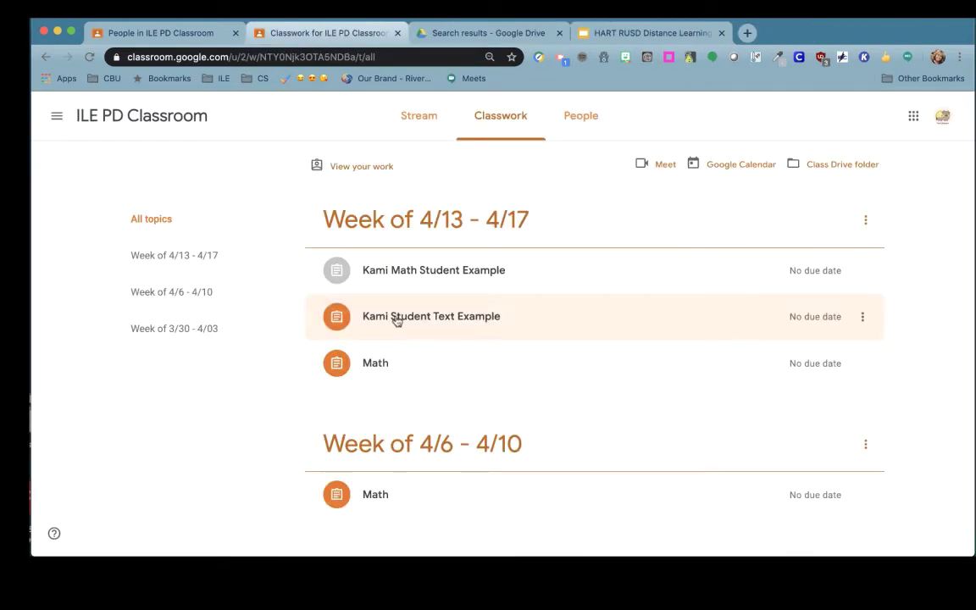
- Open Kami Student Text Example and its attached Geography of Egypt PDF
click(396, 319)
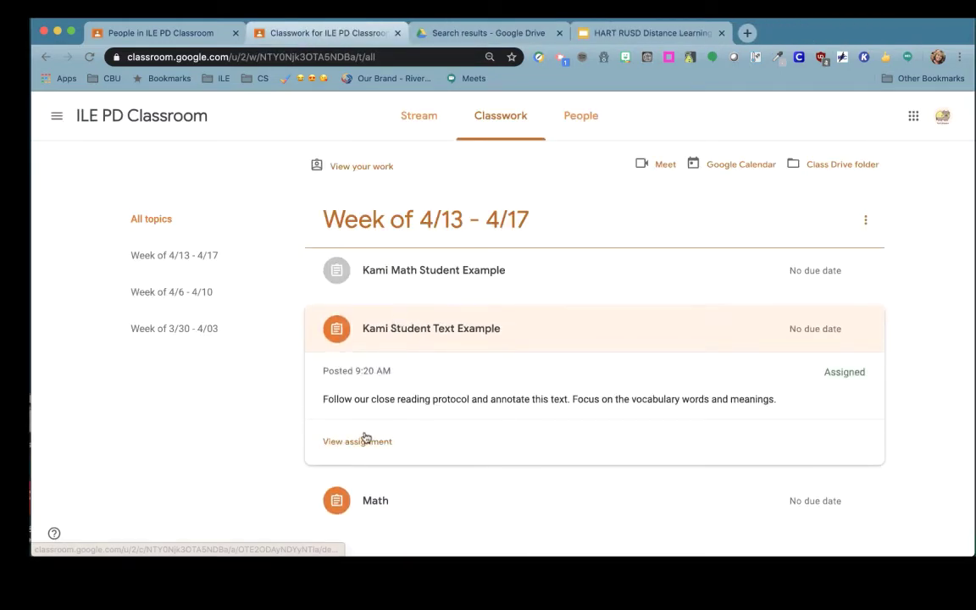
click(365, 440)
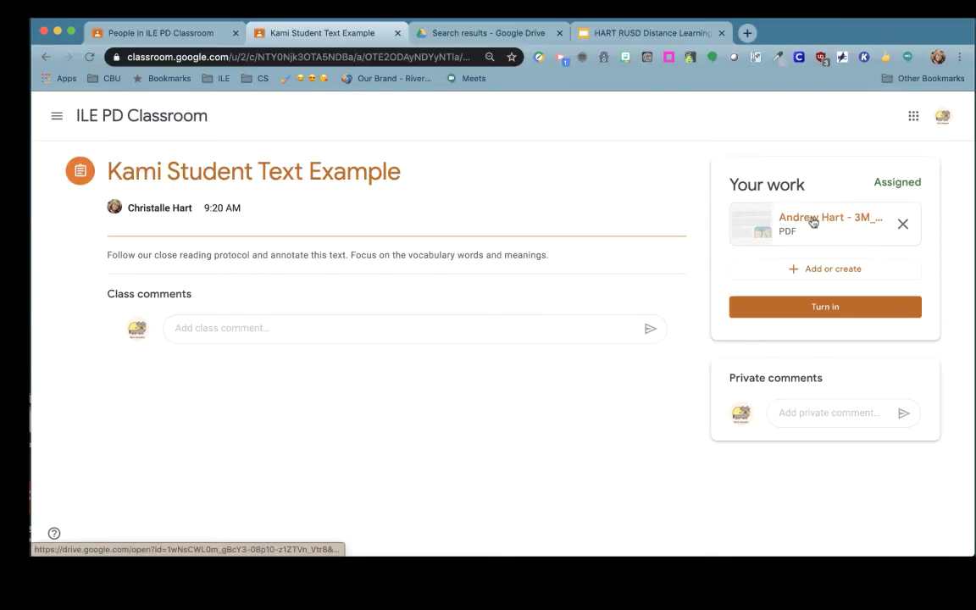
click(810, 219)
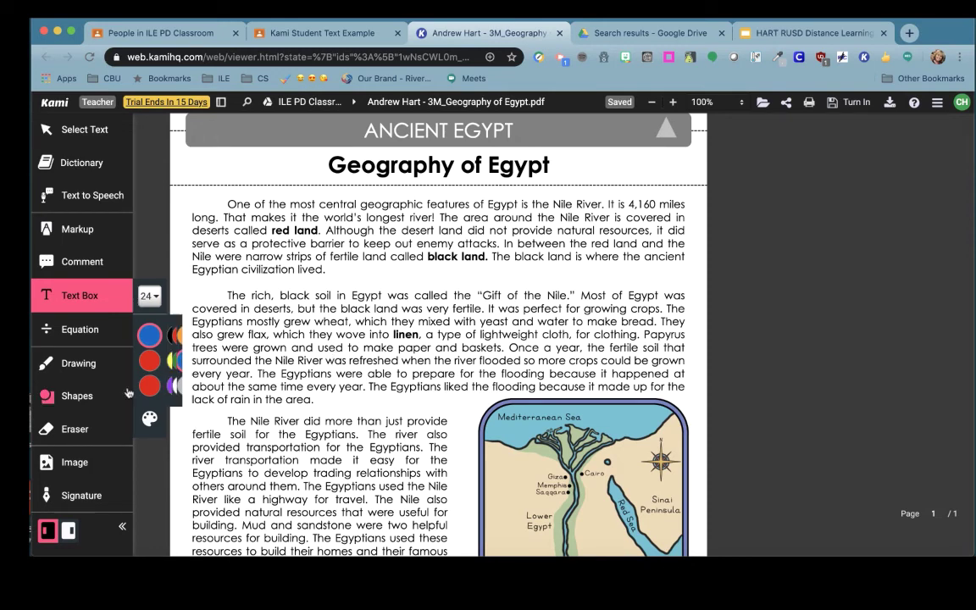
- Highlight the phrase 'red land' in yellow with the Drawing tool
click(112, 365)
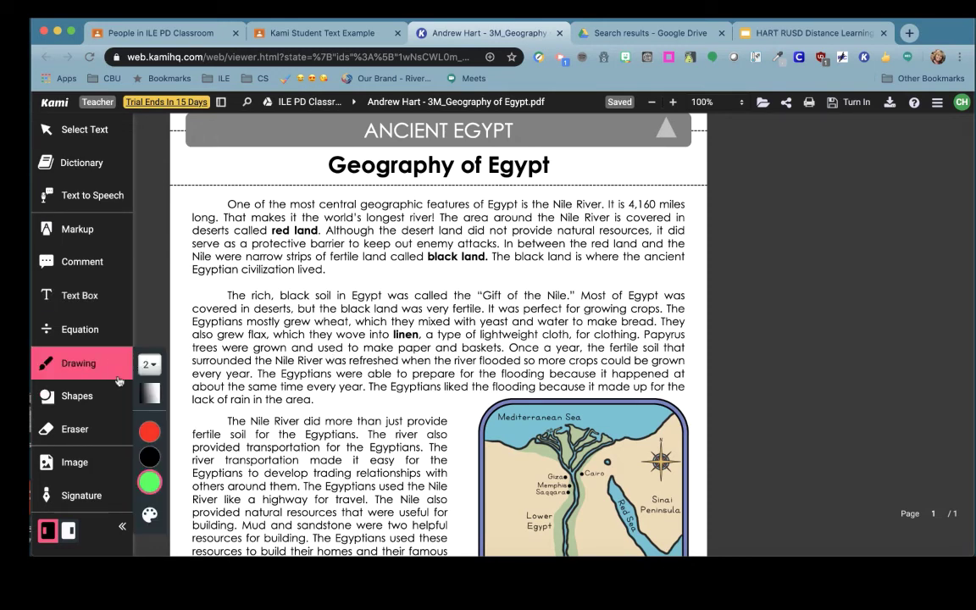
click(149, 514)
click(169, 330)
drag(270, 229, 321, 230)
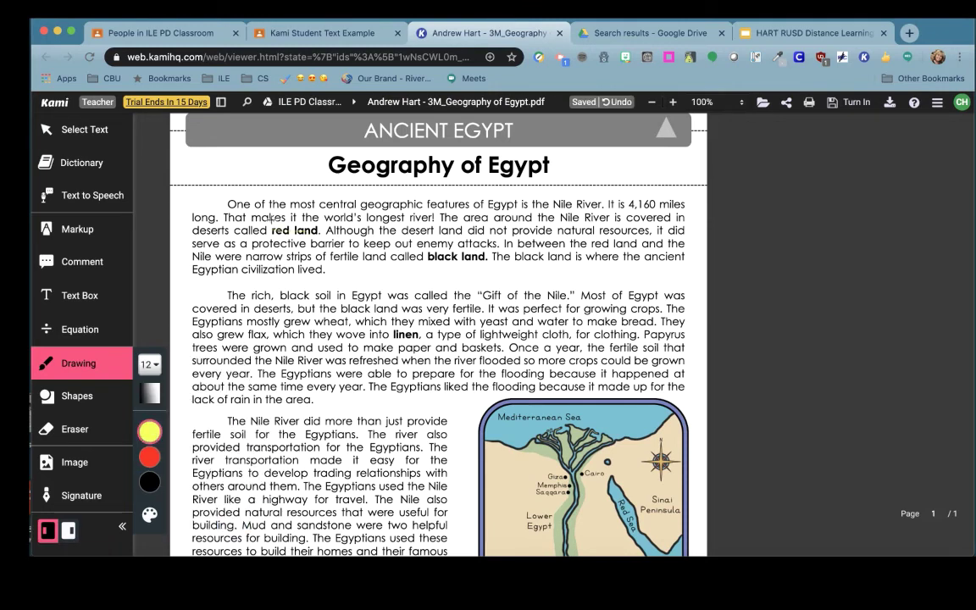
- Comment 'Black land was a good place to grow crops.' on the black land sentence
key(c)
drag(247, 255, 490, 256)
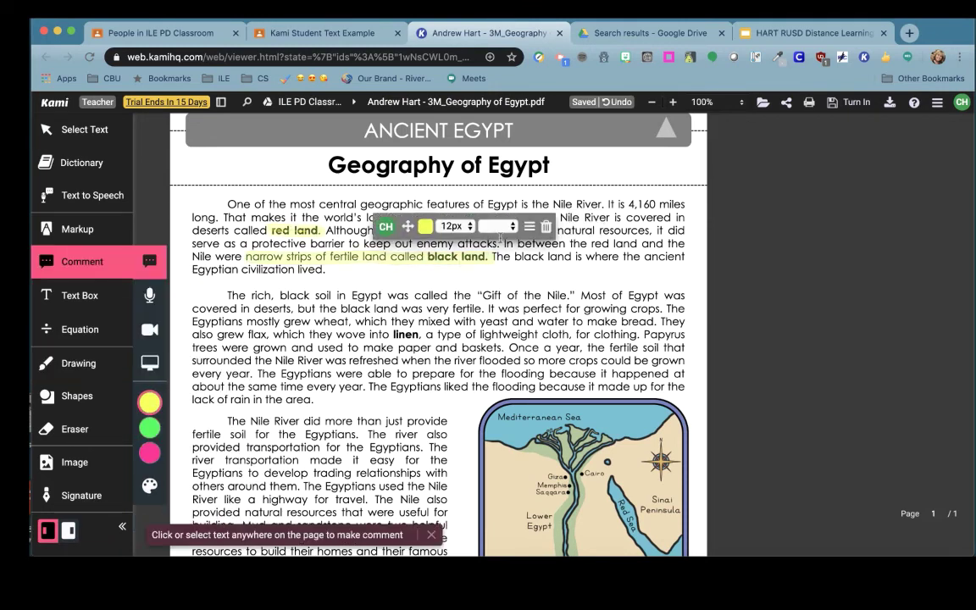
text(Black land was a good place to grow crops.)
key(Return)
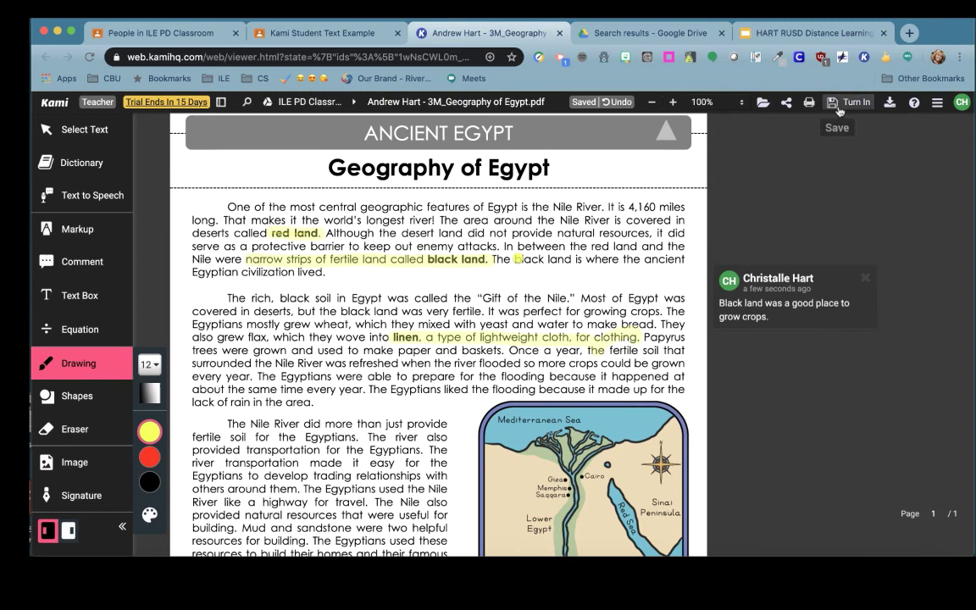
- Turn in the annotated Egypt reading using Kami's Turn In panel
click(846, 104)
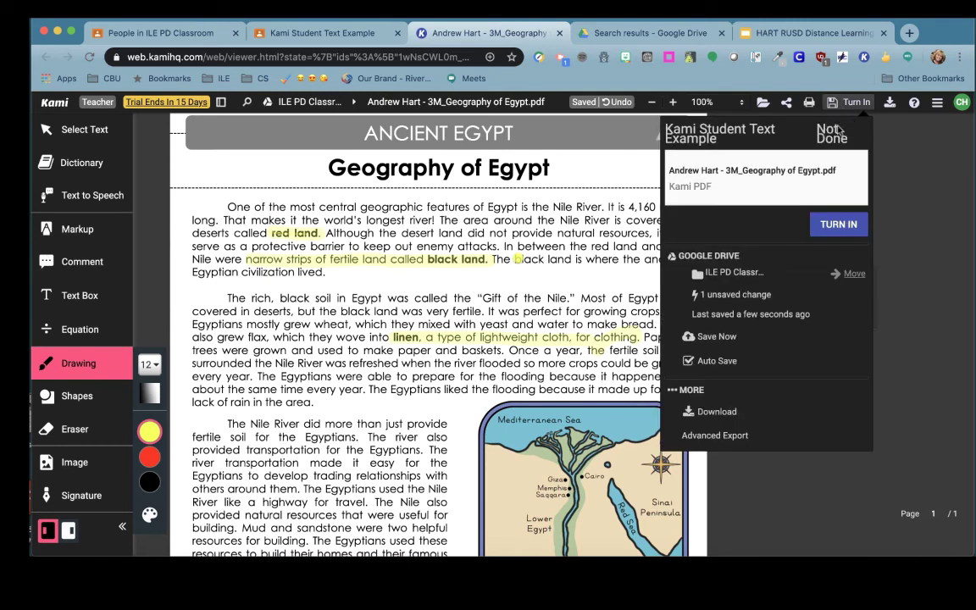
click(829, 223)
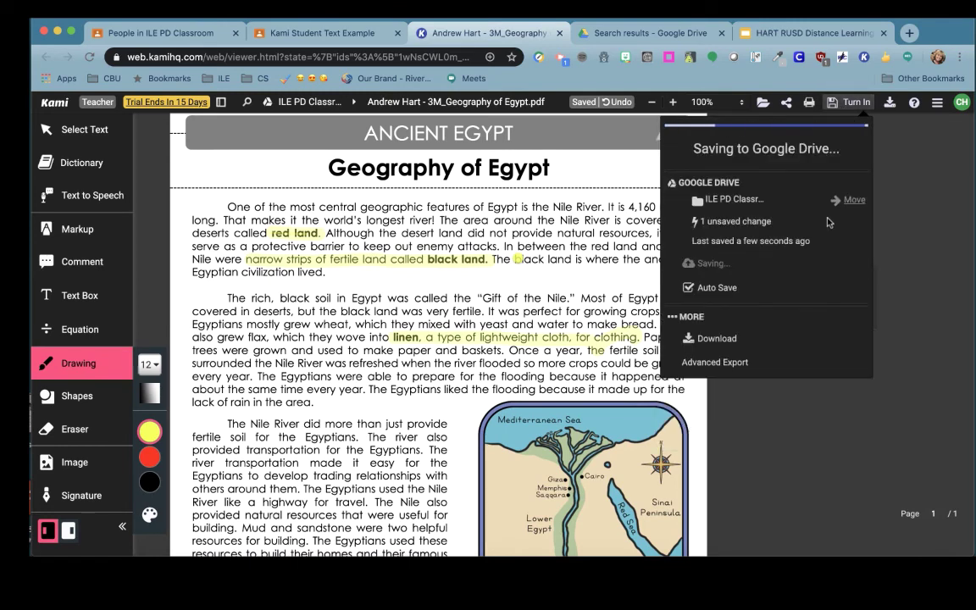